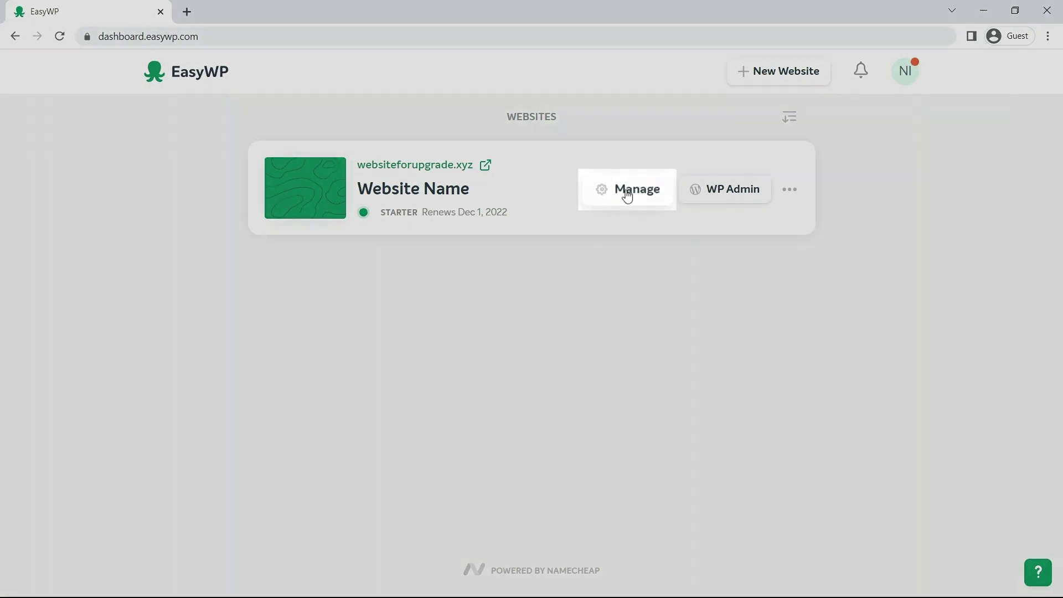
# - Open the website's management overview to view its Starter monthly subscription
pyautogui.click(628, 190)
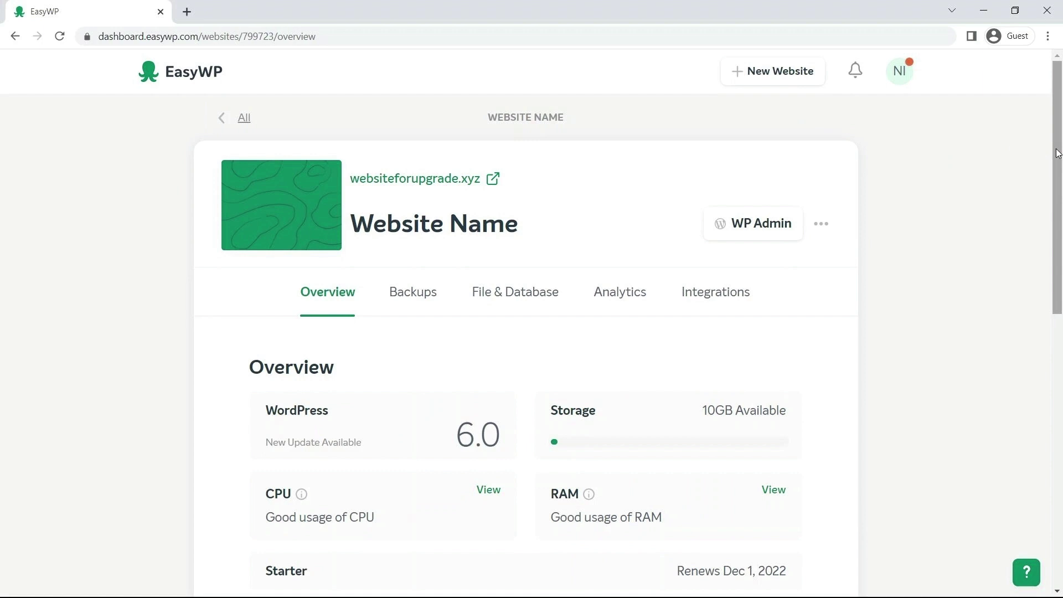
pyautogui.moveTo(1057, 153); pyautogui.dragTo(1038, 416)
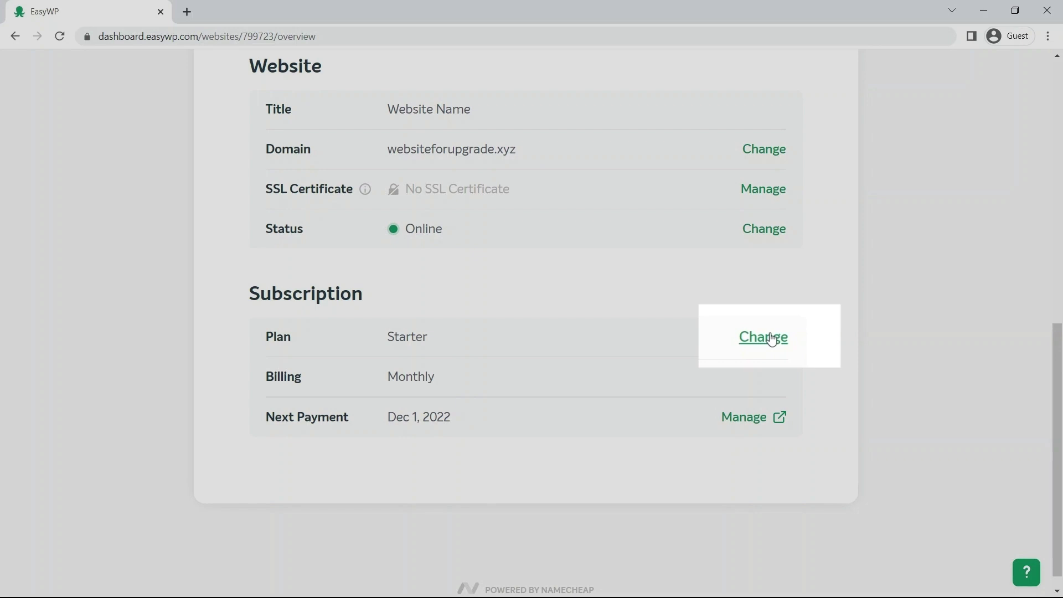
# - Switch the website's plan options to yearly billing and pick Turbo
pyautogui.click(777, 337)
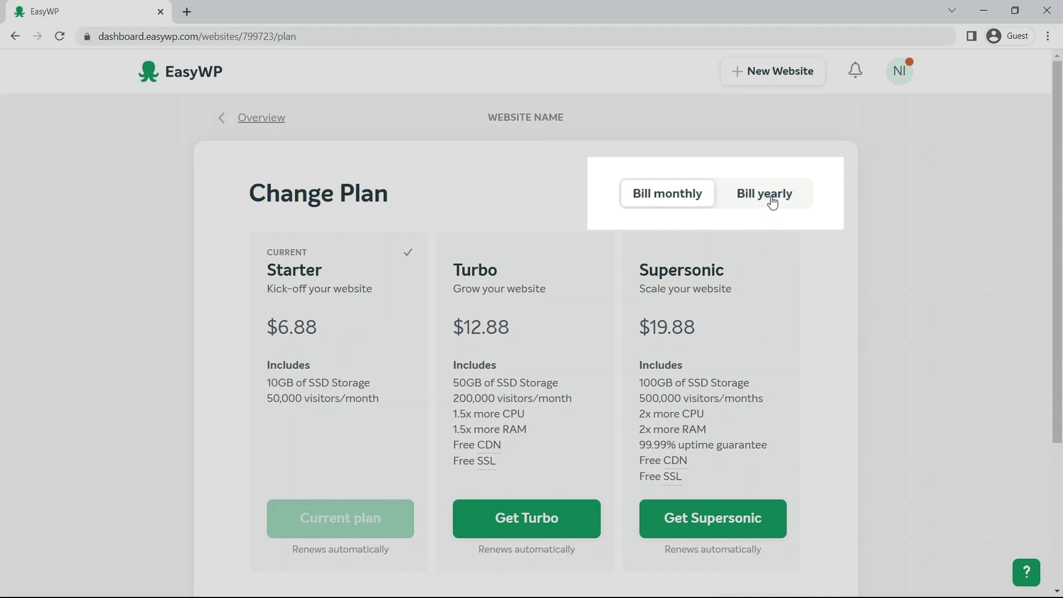
pyautogui.click(772, 202)
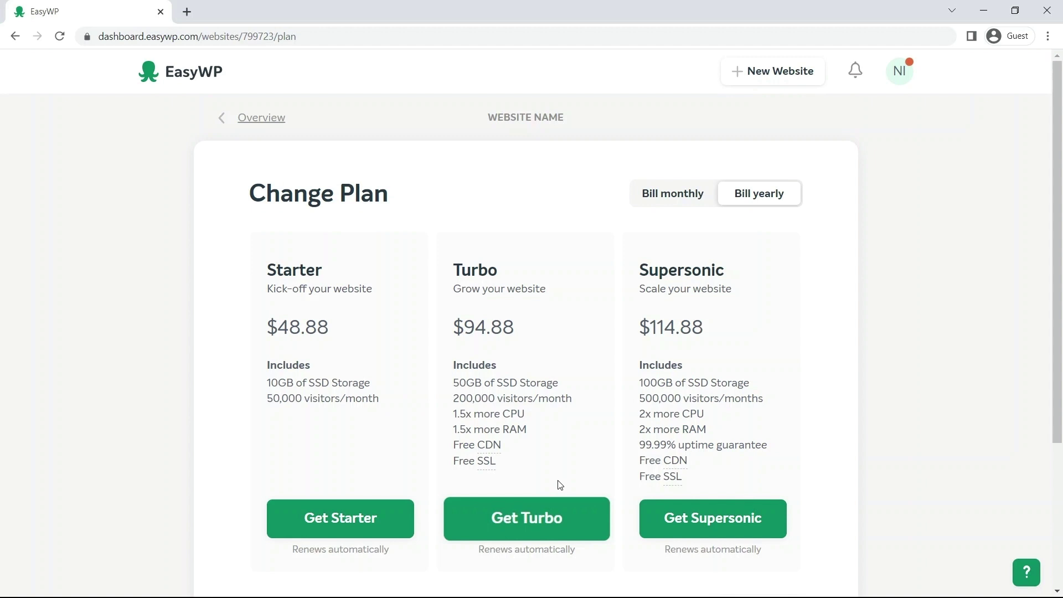
pyautogui.click(540, 519)
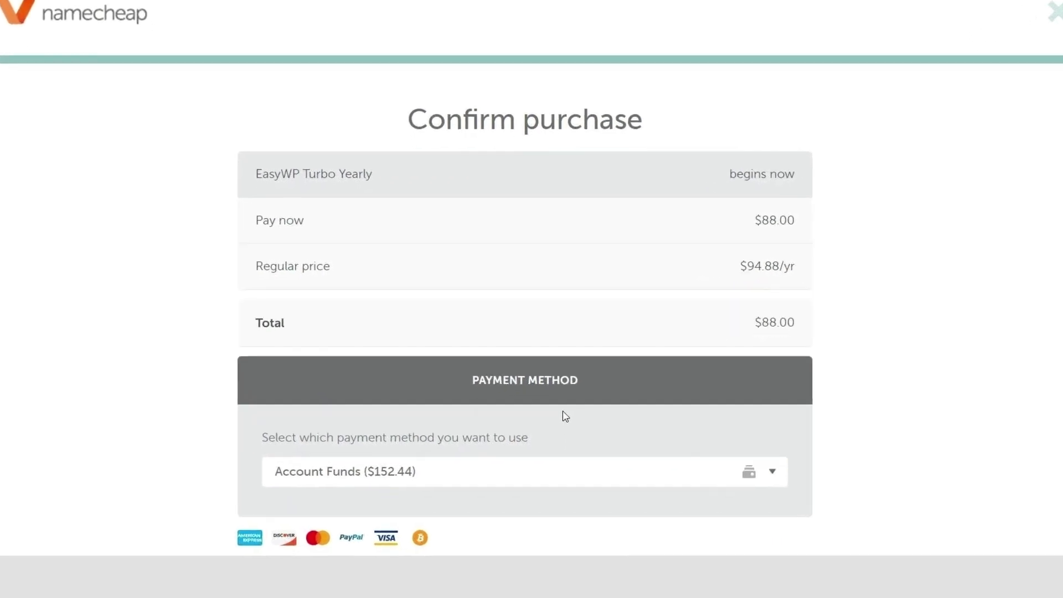
# - Pay the $88.00 Turbo Yearly charge using Account Funds
pyautogui.click(555, 449)
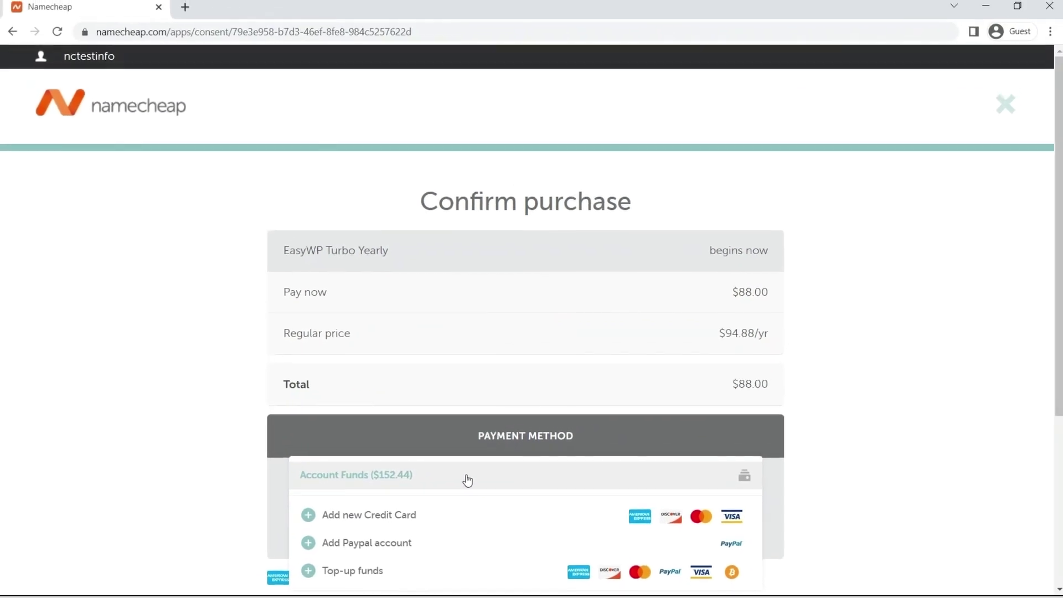
pyautogui.click(468, 480)
pyautogui.scroll(-2, 1031, 400)
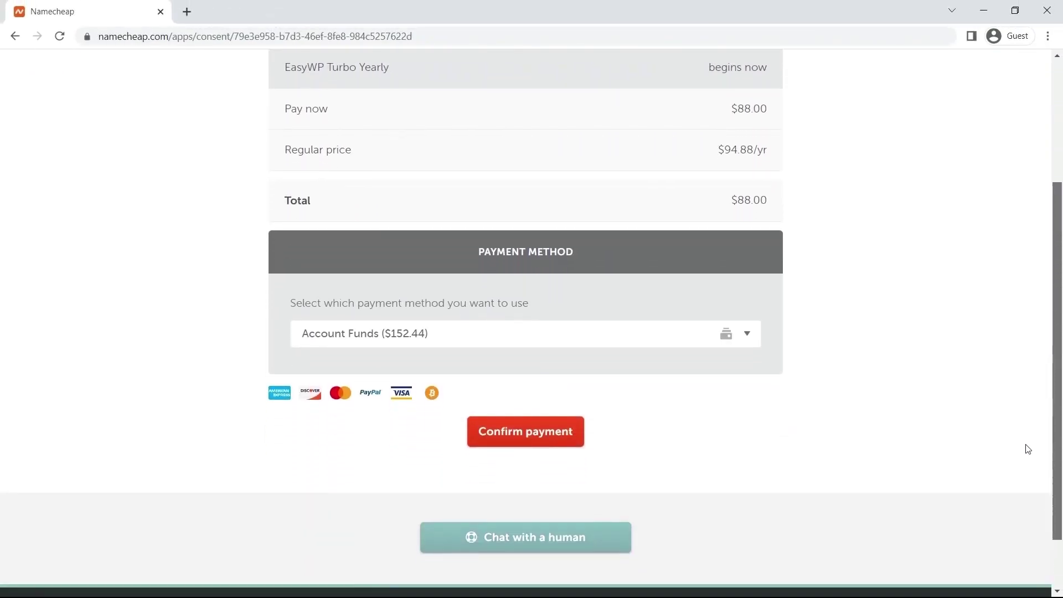
pyautogui.click(524, 432)
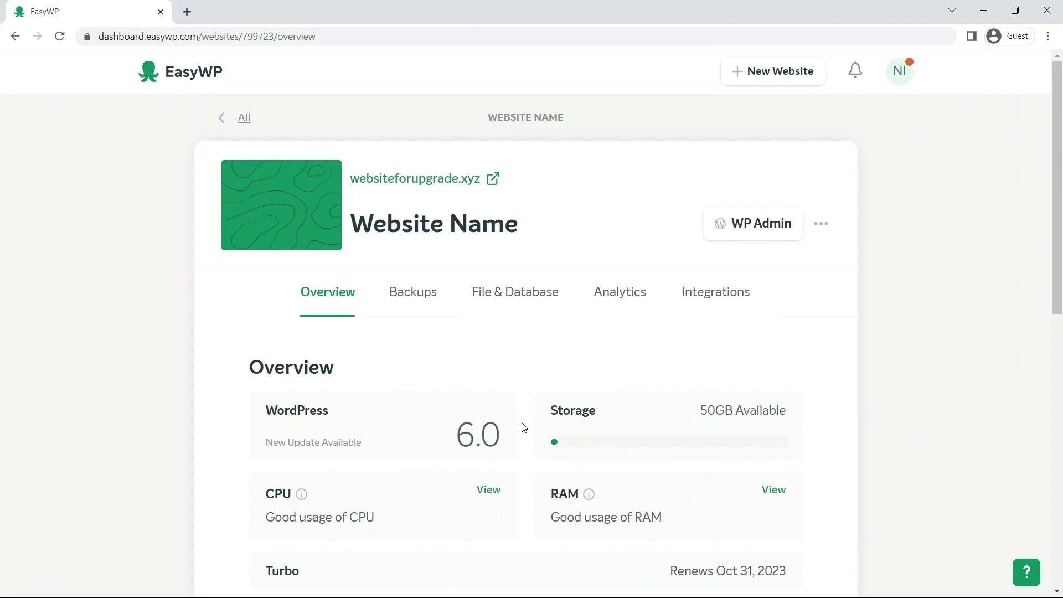
pyautogui.moveTo(1055, 245); pyautogui.dragTo(983, 489)
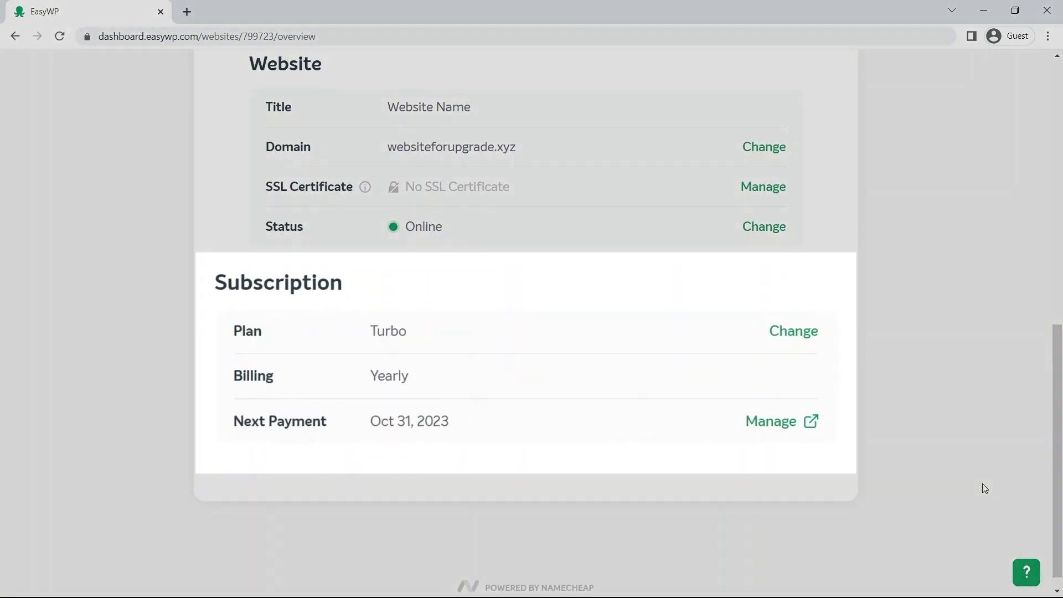